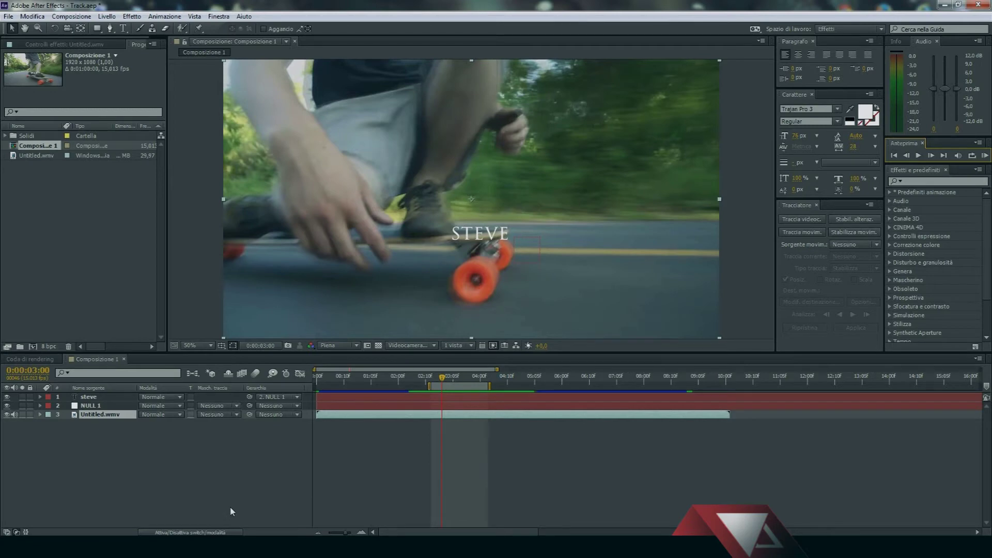
- Play back the finished Track.aep clip showing STEVE riding on the skateboard
{"action": "left_click", "coordinate": [919, 155]}
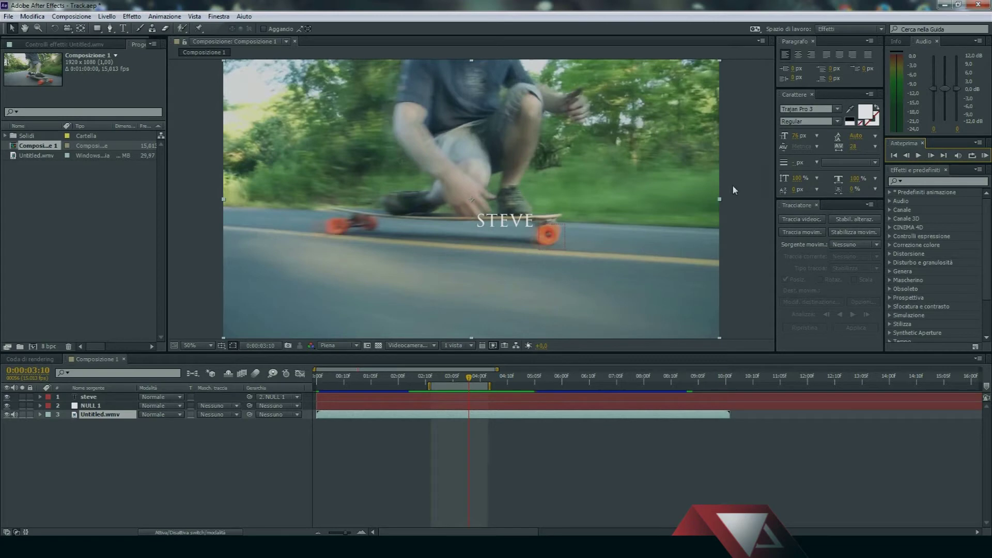
{"action": "left_click", "coordinate": [8, 16]}
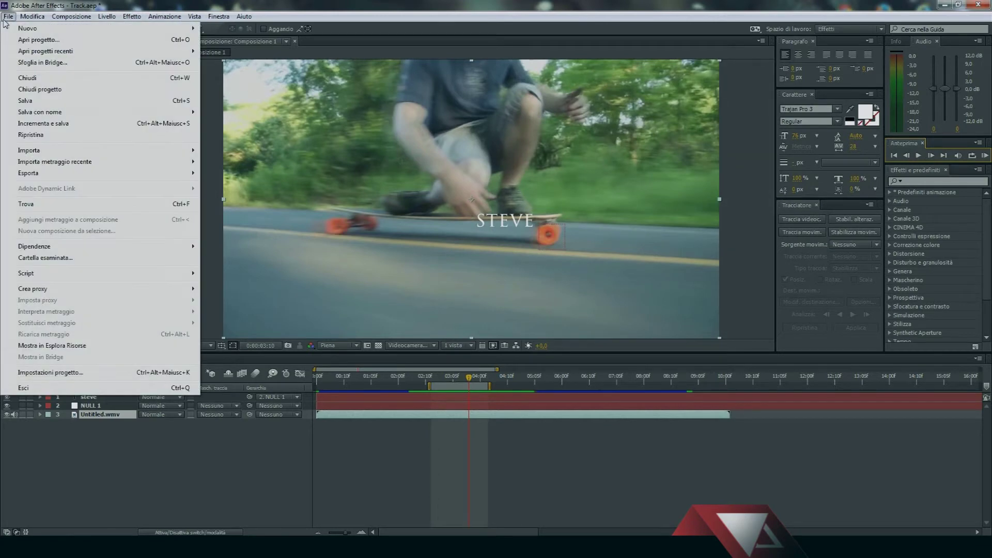
- Start a new untitled project, discarding unsaved changes to Track.aep
{"action": "mouse_move", "coordinate": [29, 30]}
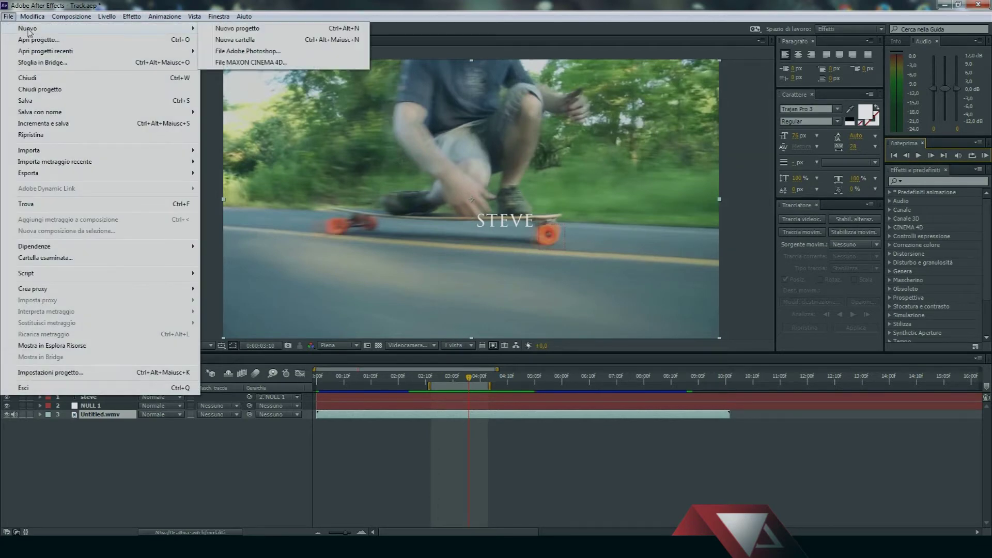
{"action": "left_click", "coordinate": [232, 28]}
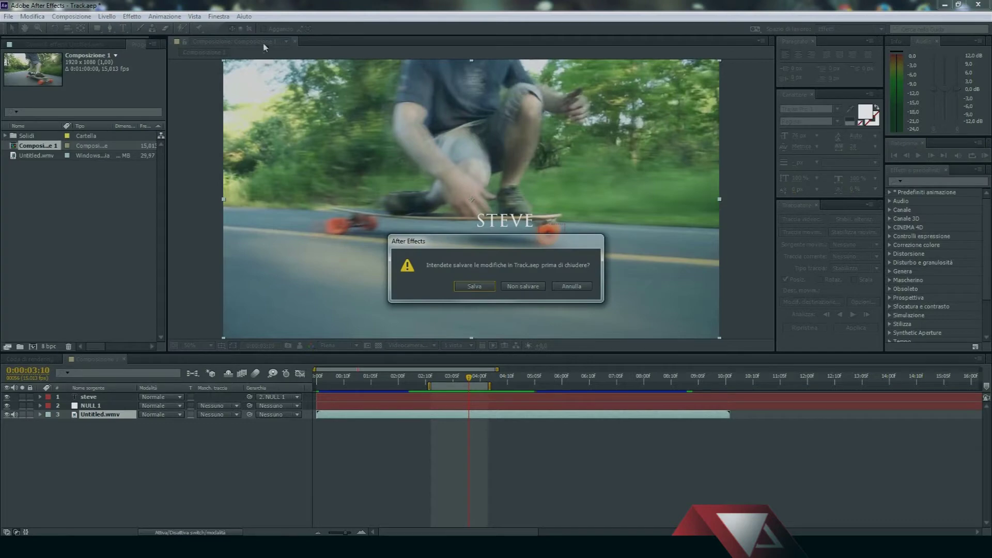
{"action": "left_click", "coordinate": [523, 287]}
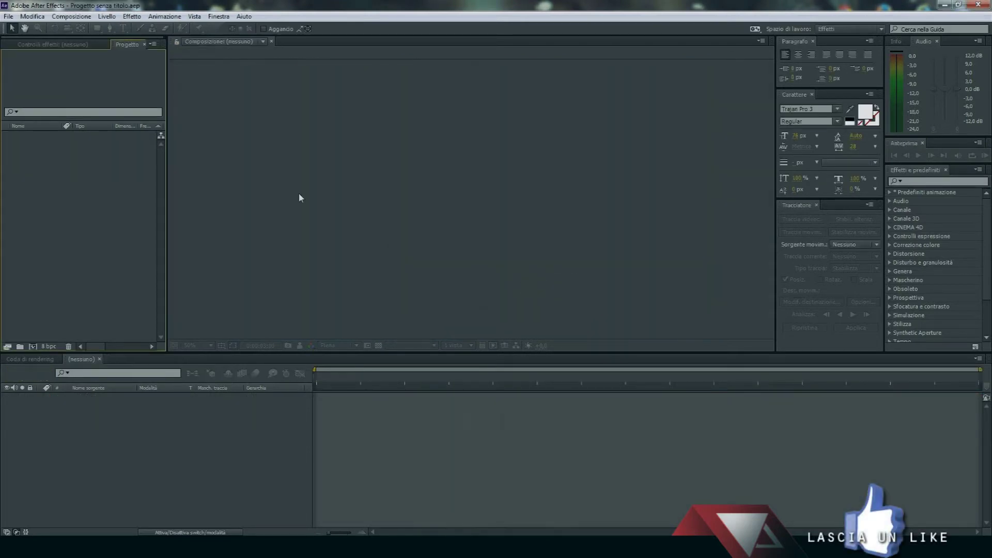
- Create Composizione 1 at 1920×1080, 15,013 fps, one minute long
{"action": "left_click", "coordinate": [71, 16]}
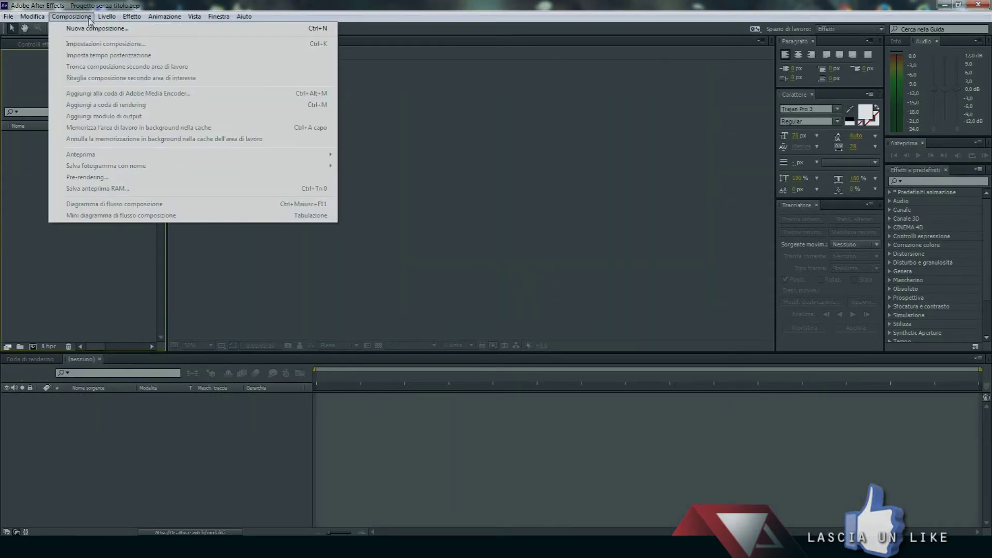
{"action": "left_click", "coordinate": [95, 22]}
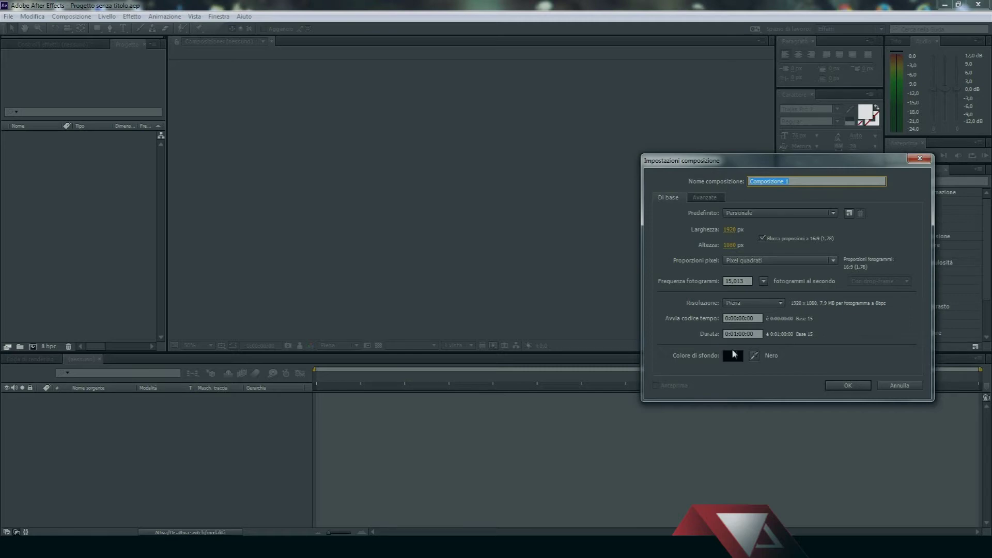
{"action": "left_click", "coordinate": [848, 385]}
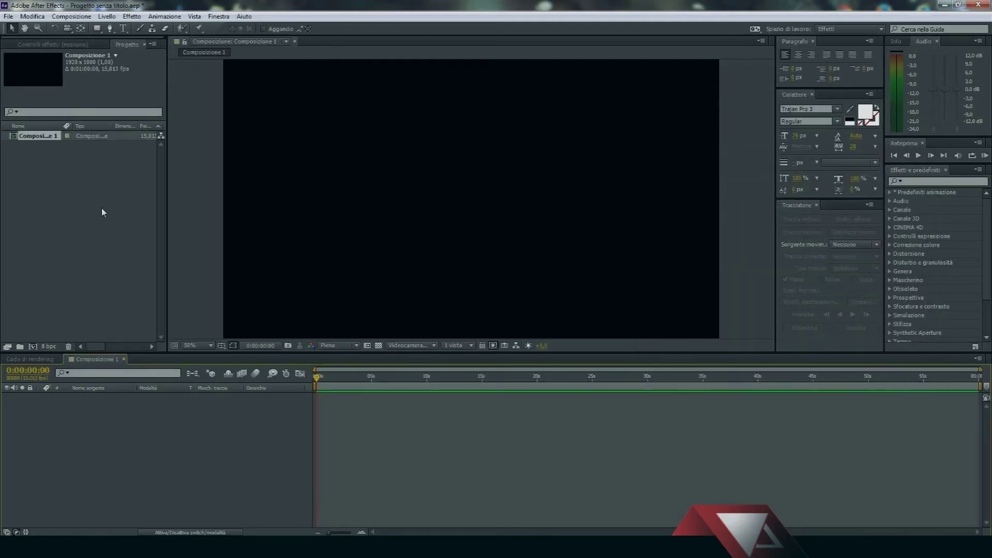
- Import Untitled.wmv from the desktop and add it as a layer in Composizione 1
{"action": "key", "text": "super+Right"}
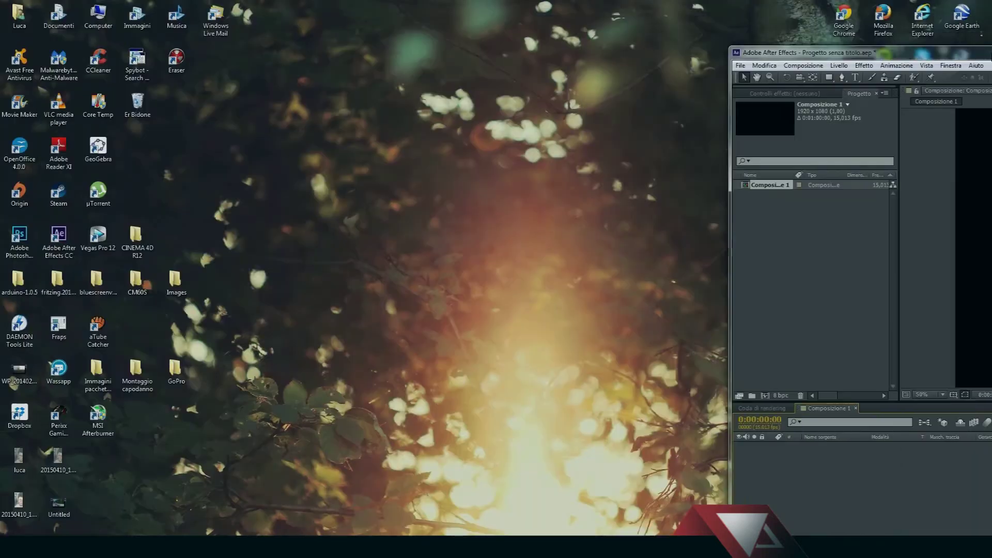
{"action": "mouse_move", "coordinate": [58, 504]}
{"action": "left_mouse_down"}
{"action": "mouse_move", "coordinate": [594, 254]}
{"action": "mouse_move", "coordinate": [581, 204]}
{"action": "left_mouse_up"}
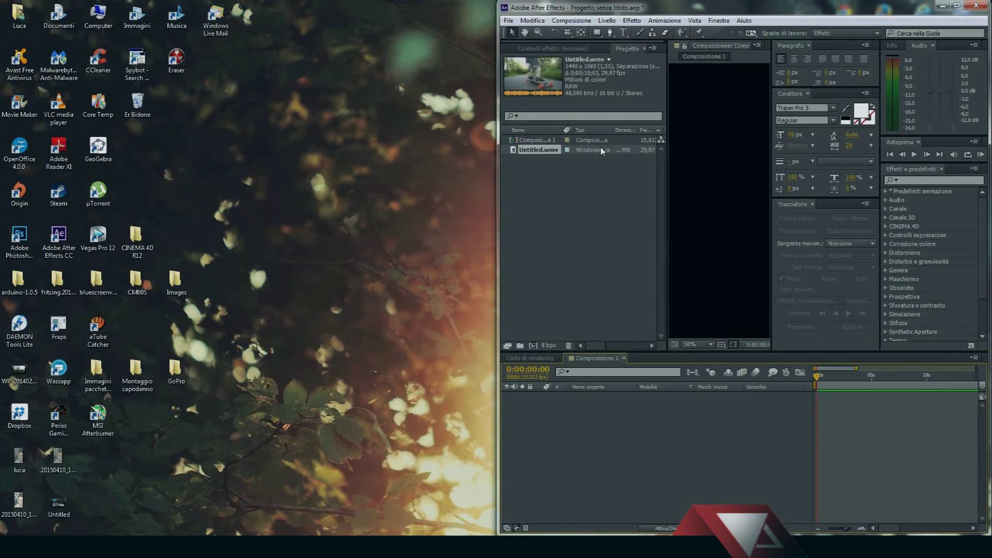
{"action": "left_click_drag", "start_coordinate": [603, 151], "coordinate": [591, 449]}
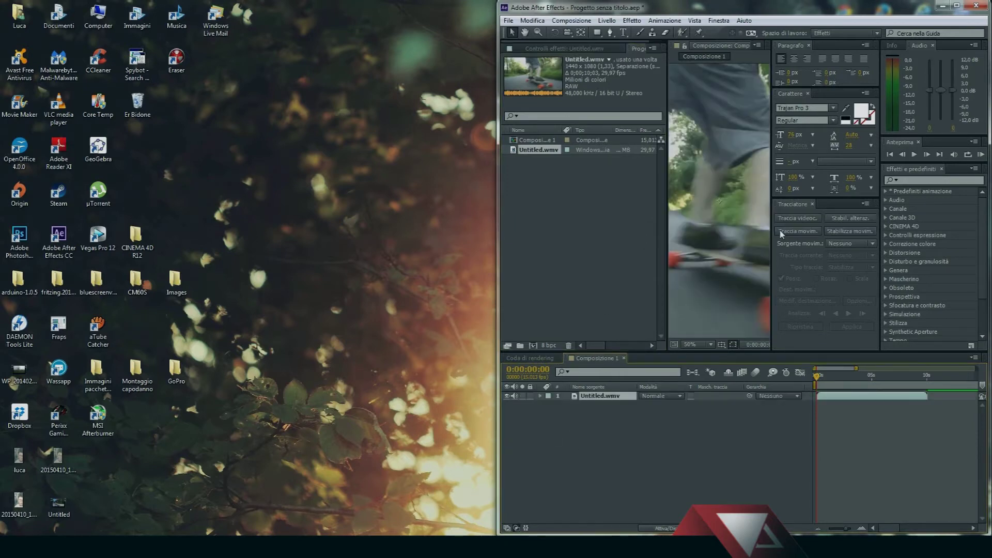
{"action": "left_click", "coordinate": [956, 5]}
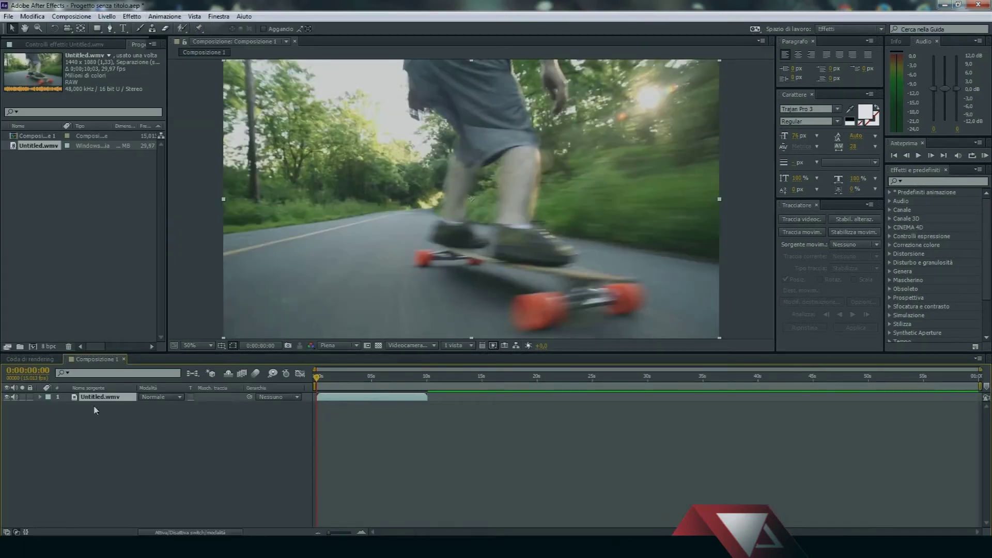
{"action": "right_click", "coordinate": [107, 415]}
- Add a NULL 1 null object layer and show the Tracciatore panel
{"action": "mouse_move", "coordinate": [128, 421]}
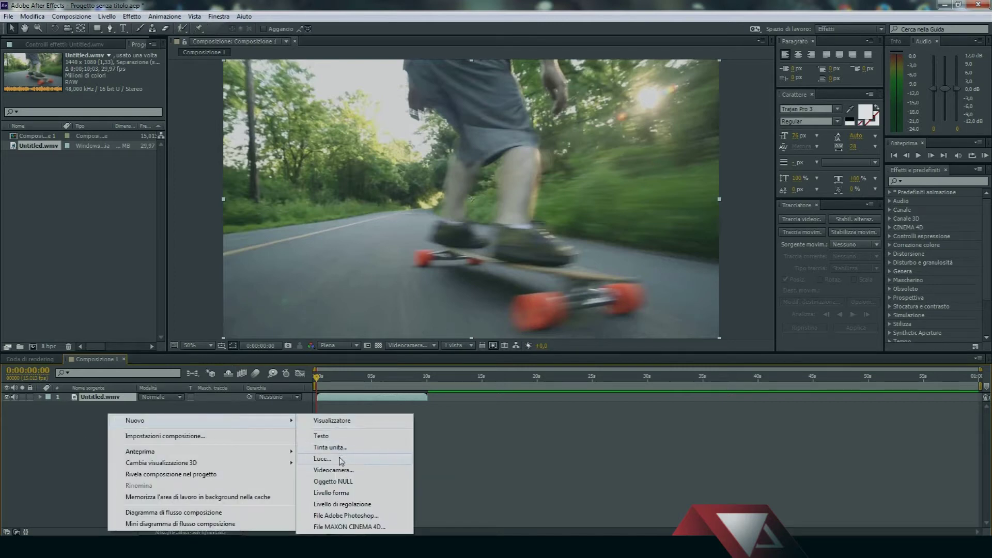
{"action": "left_click", "coordinate": [344, 481]}
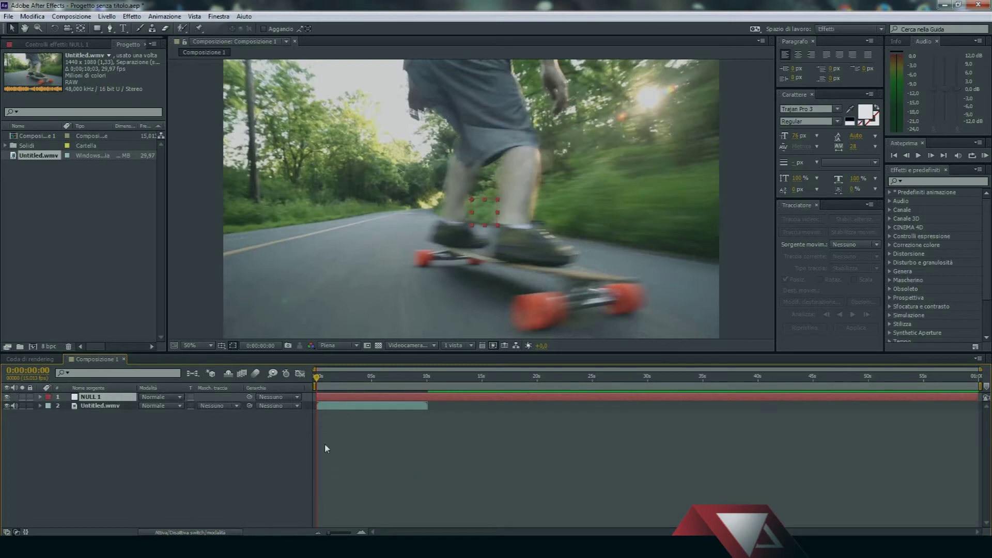
{"action": "left_click", "coordinate": [219, 16]}
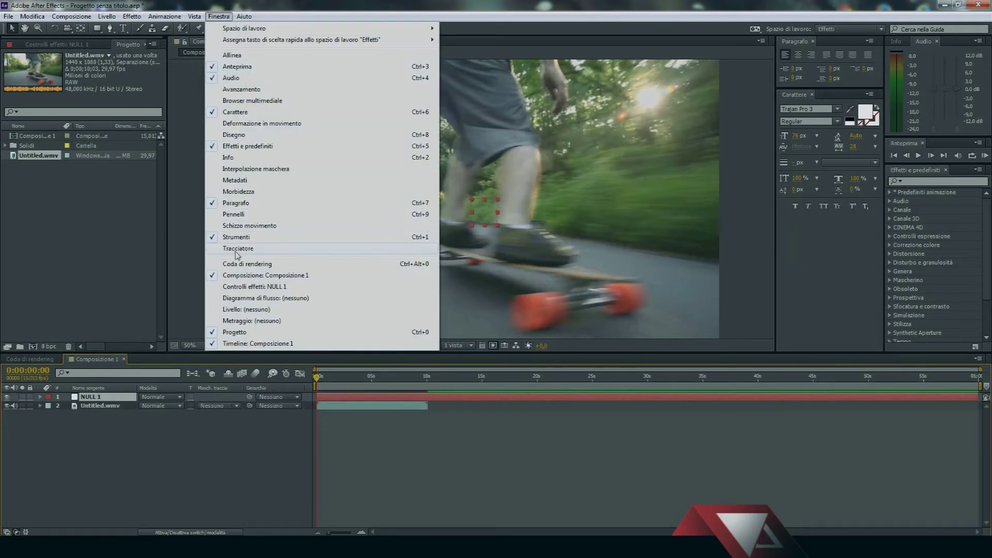
{"action": "left_click", "coordinate": [243, 310]}
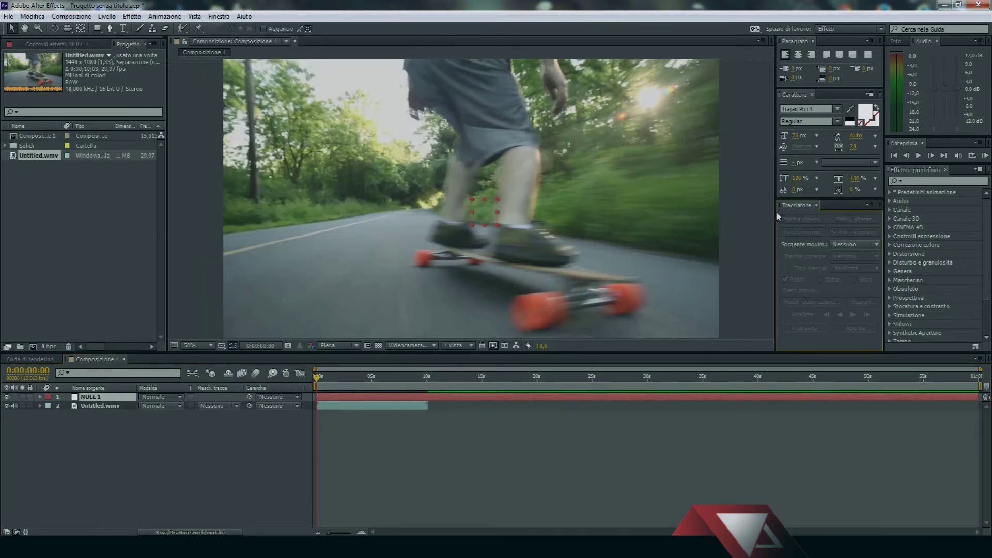
- Select Untitled.wmv, scrub to about three seconds, and start a motion track
{"action": "left_click", "coordinate": [578, 237]}
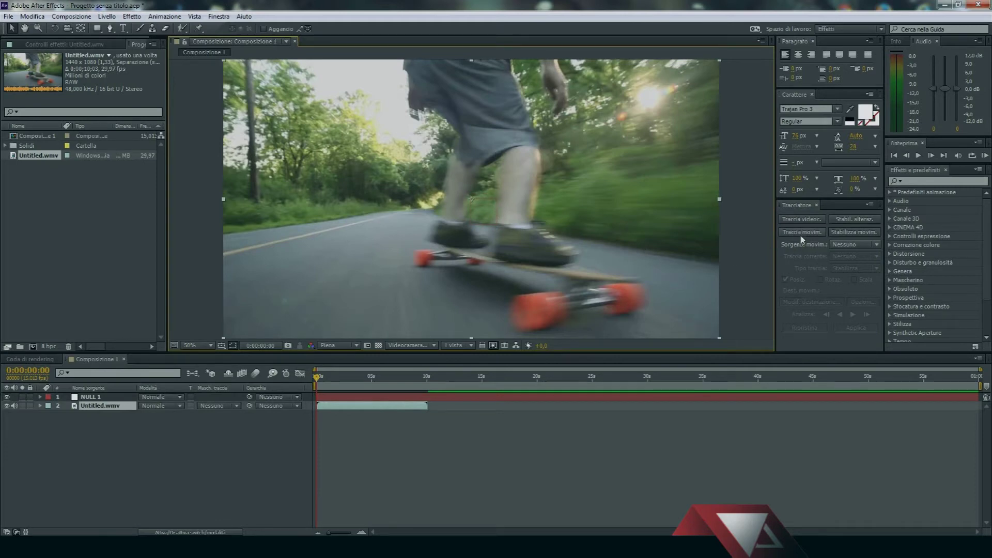
{"action": "left_click_drag", "start_coordinate": [317, 376], "coordinate": [336, 377]}
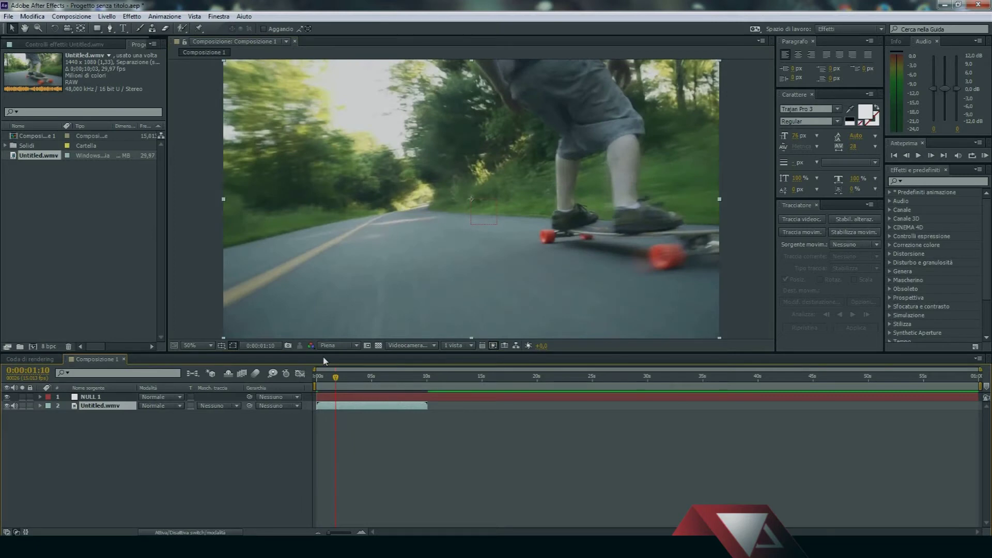
{"action": "left_click_drag", "start_coordinate": [336, 379], "coordinate": [354, 384]}
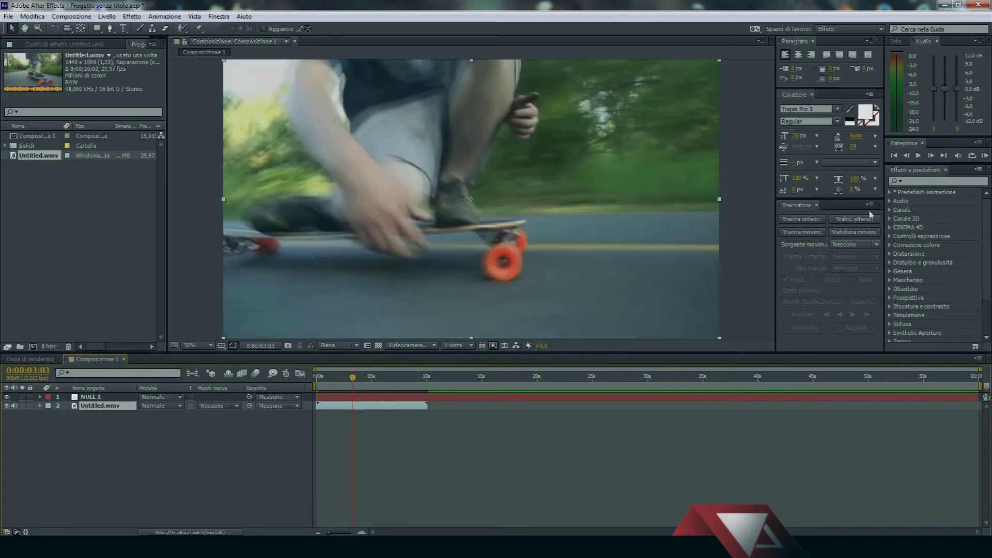
{"action": "left_click", "coordinate": [807, 234]}
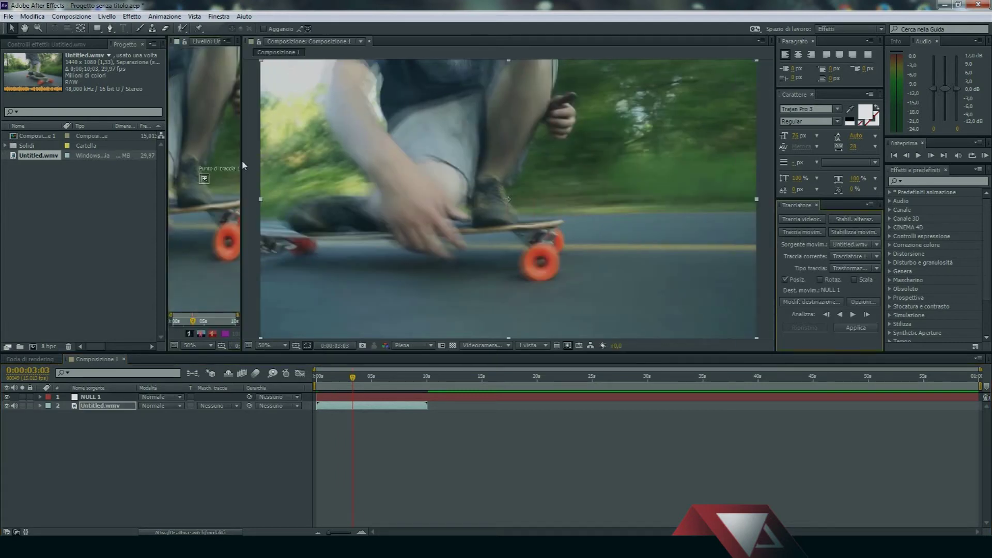
- Zoom into the footage, place the track point on the rear wheel, and target NULL 1
{"action": "left_click_drag", "start_coordinate": [243, 165], "coordinate": [553, 165]}
{"action": "scroll", "coordinate": [375, 193], "scroll_direction": "up", "scroll_amount": 2}
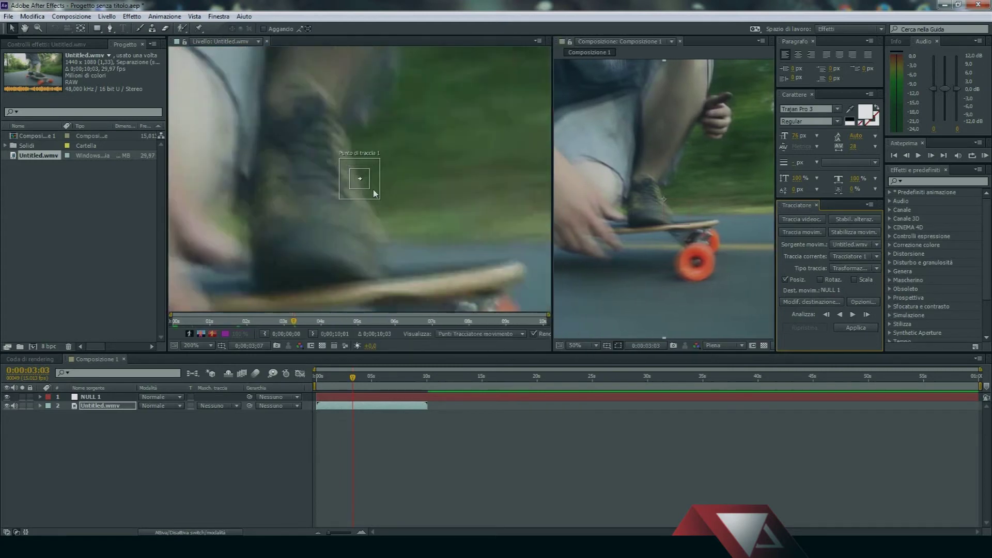
{"action": "left_click_drag", "start_coordinate": [367, 191], "coordinate": [469, 264]}
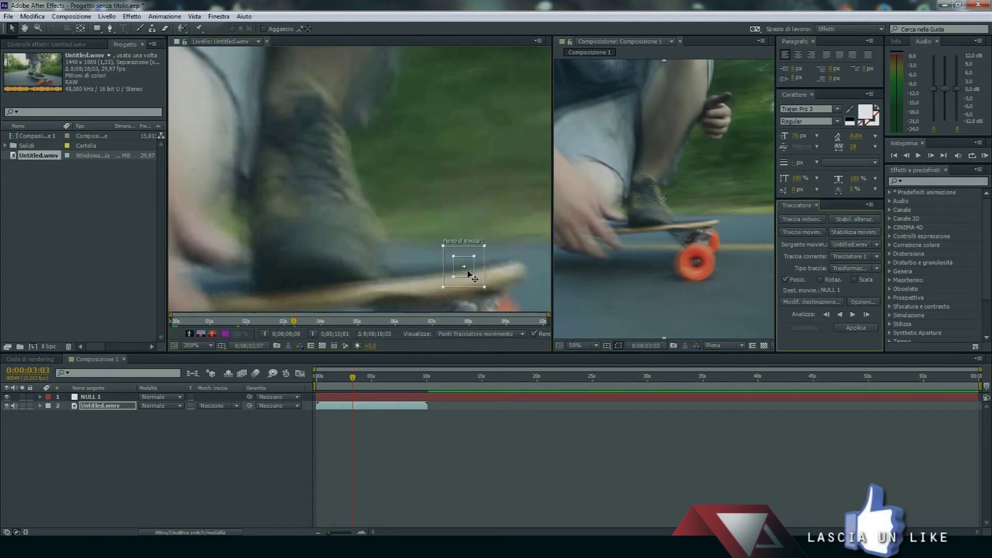
{"action": "left_click_drag", "start_coordinate": [468, 271], "coordinate": [464, 279]}
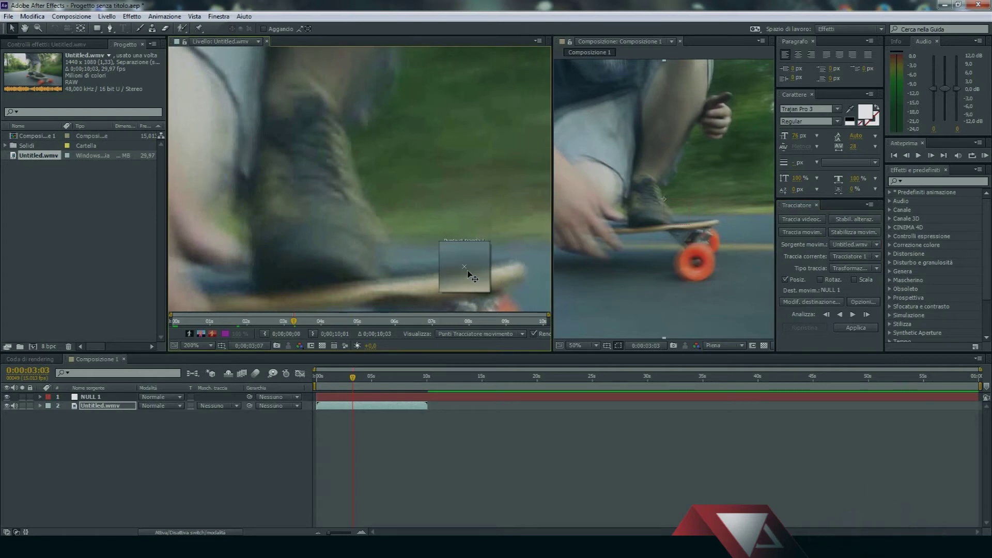
{"action": "left_click_drag", "start_coordinate": [465, 279], "coordinate": [361, 171]}
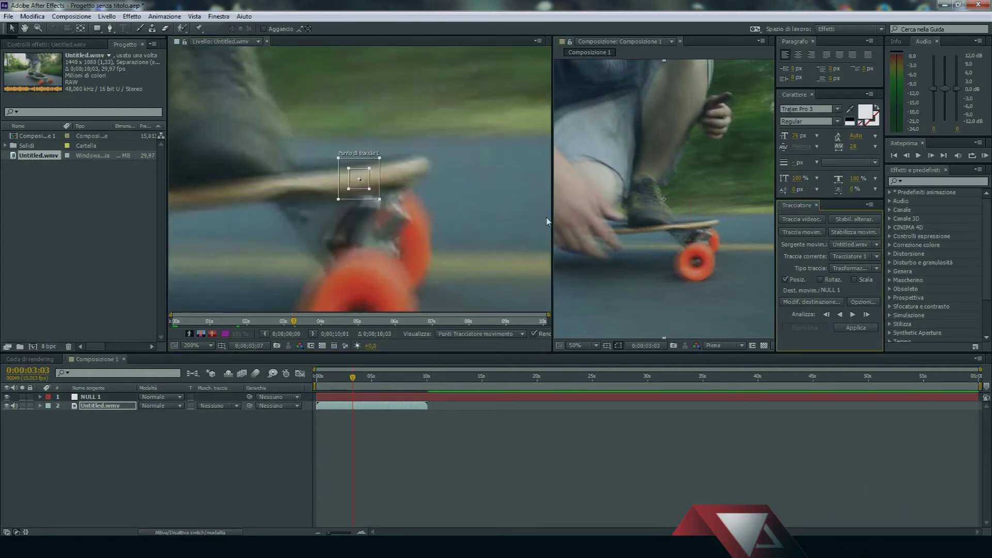
{"action": "left_click", "coordinate": [814, 303]}
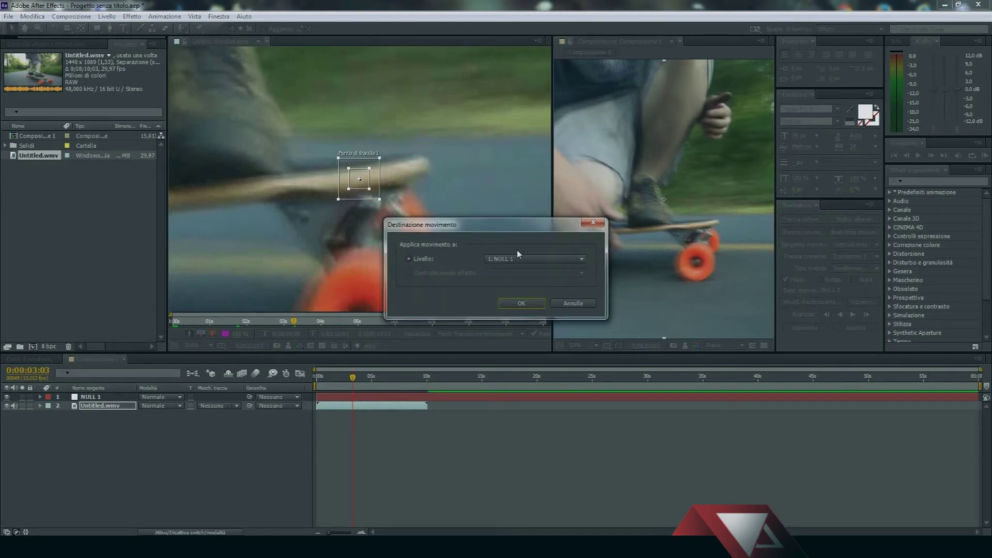
- Confirm NULL 1 as target, analyze the wheel forward, and apply the track in X and Y
{"action": "left_click", "coordinate": [520, 303]}
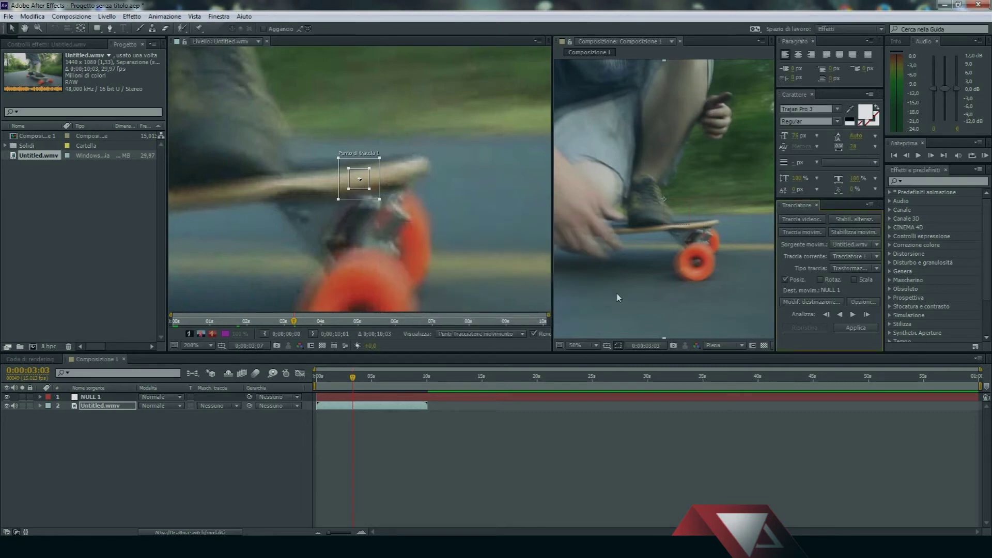
{"action": "left_click", "coordinate": [853, 314]}
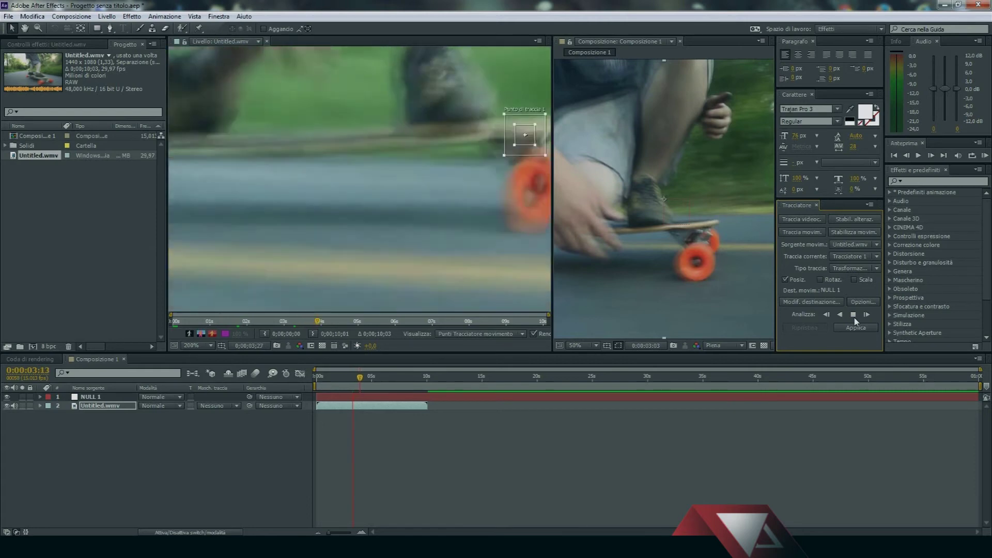
{"action": "left_click", "coordinate": [853, 315]}
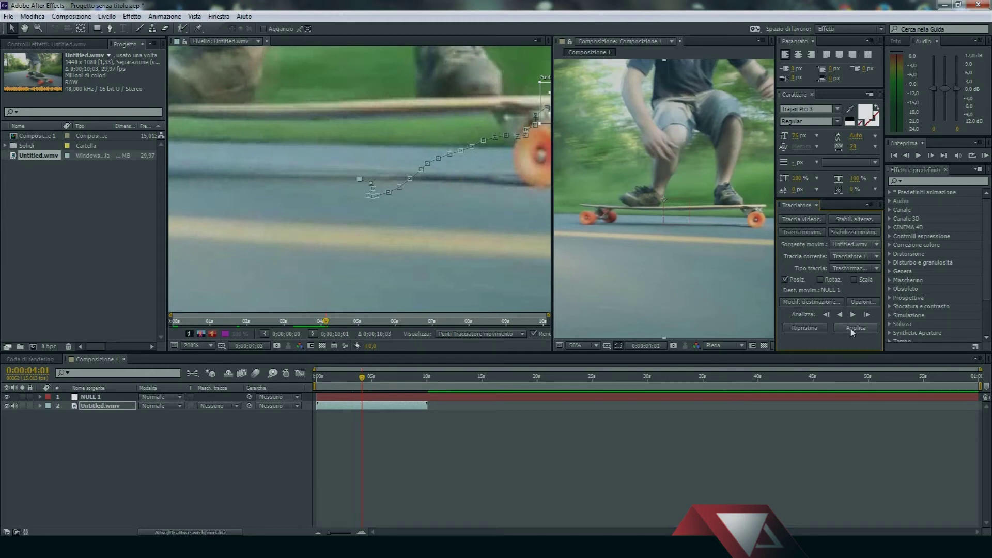
{"action": "left_click", "coordinate": [851, 327]}
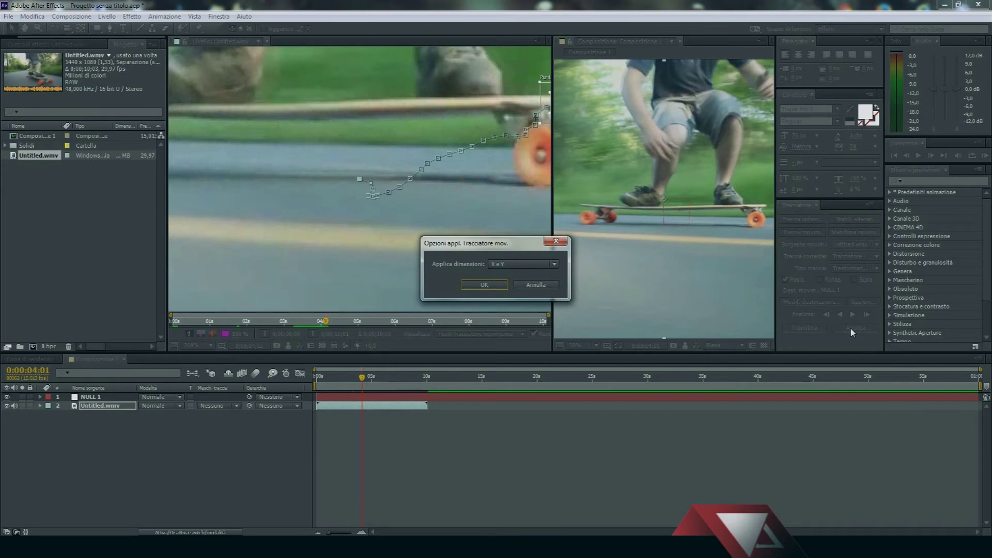
{"action": "left_click", "coordinate": [483, 287]}
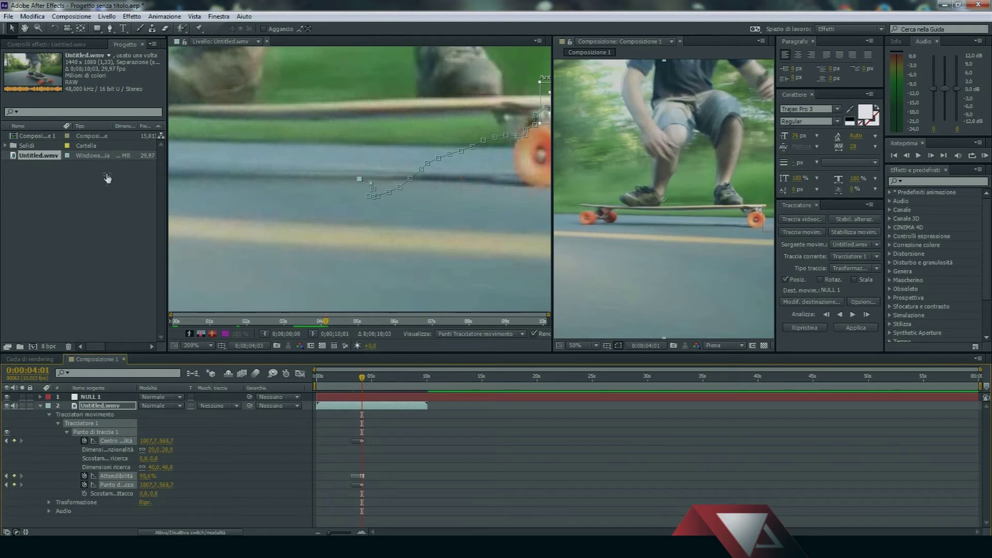
- Apply Regolazione automatica easing to NULL 1's tracked Posizione keyframes
{"action": "left_click", "coordinate": [40, 406]}
{"action": "left_click", "coordinate": [41, 397]}
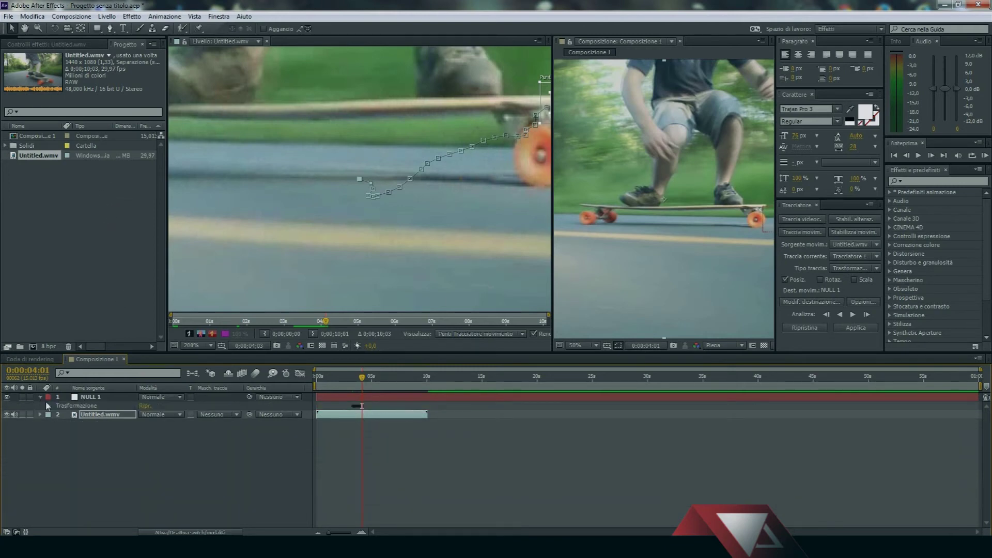
{"action": "left_click", "coordinate": [48, 406]}
{"action": "left_click", "coordinate": [49, 406]}
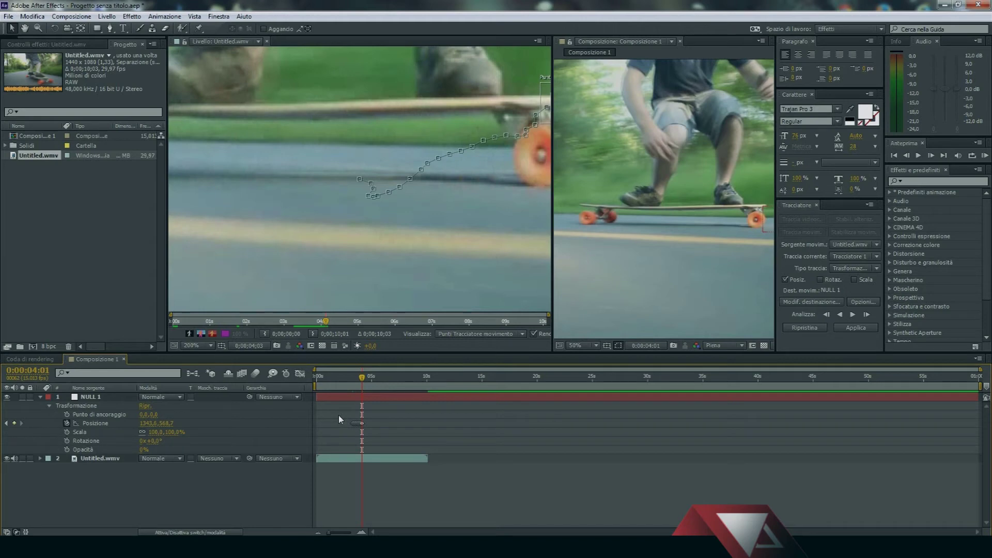
{"action": "left_click_drag", "start_coordinate": [339, 415], "coordinate": [365, 423]}
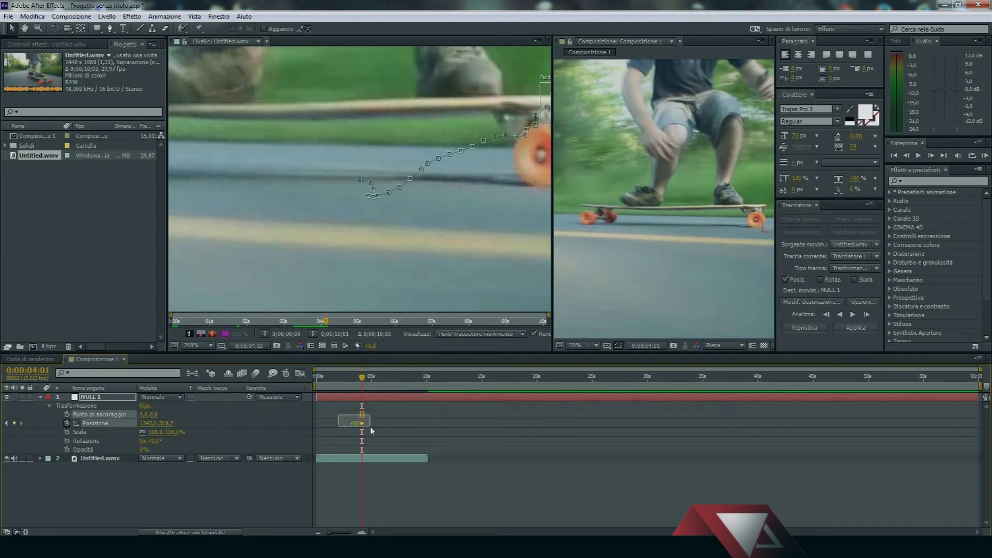
{"action": "right_click", "coordinate": [357, 425]}
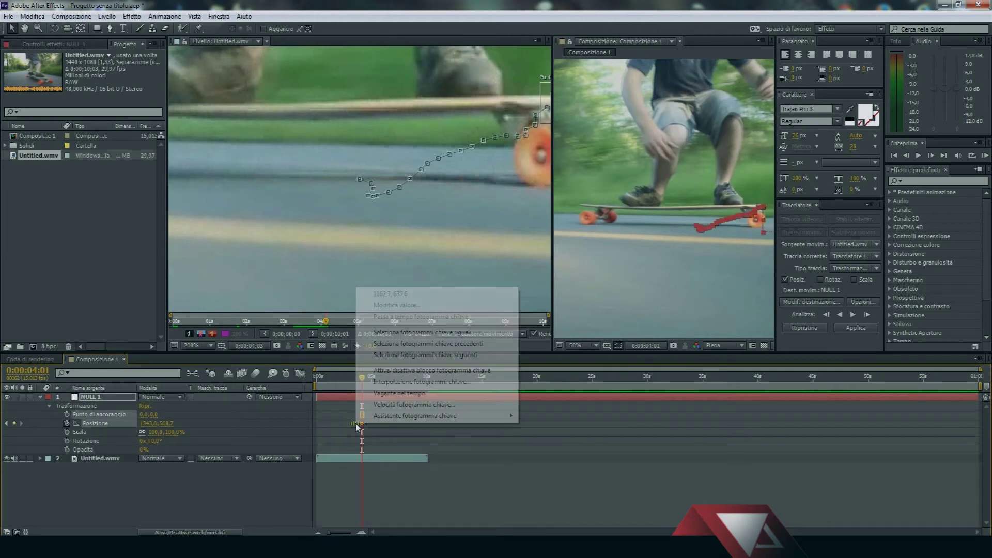
{"action": "mouse_move", "coordinate": [384, 417]}
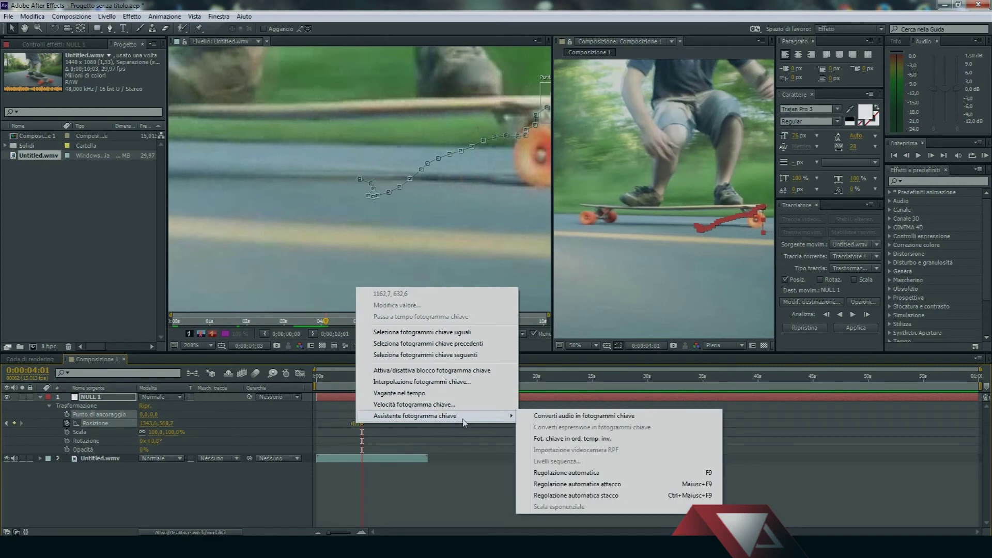
{"action": "left_click", "coordinate": [578, 474]}
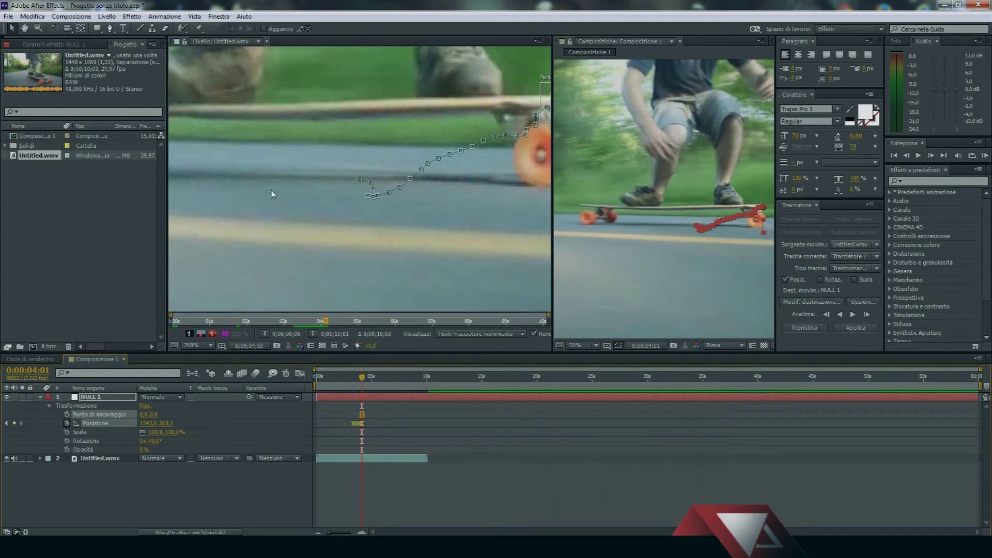
{"action": "left_click", "coordinate": [107, 16]}
- Add a 'Steve' text layer and position the STEVE title on the board near the rear wheel
{"action": "mouse_move", "coordinate": [142, 30]}
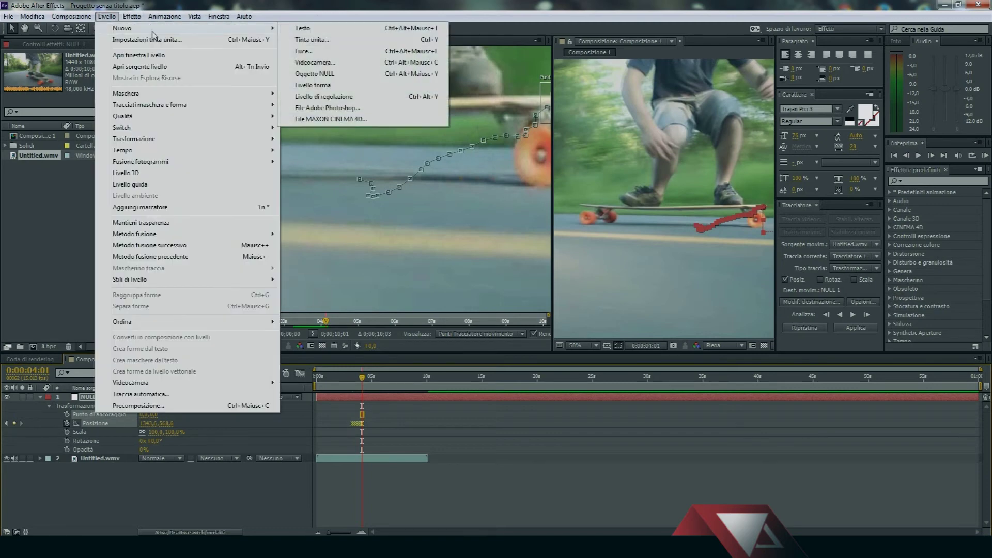
{"action": "left_click", "coordinate": [301, 28]}
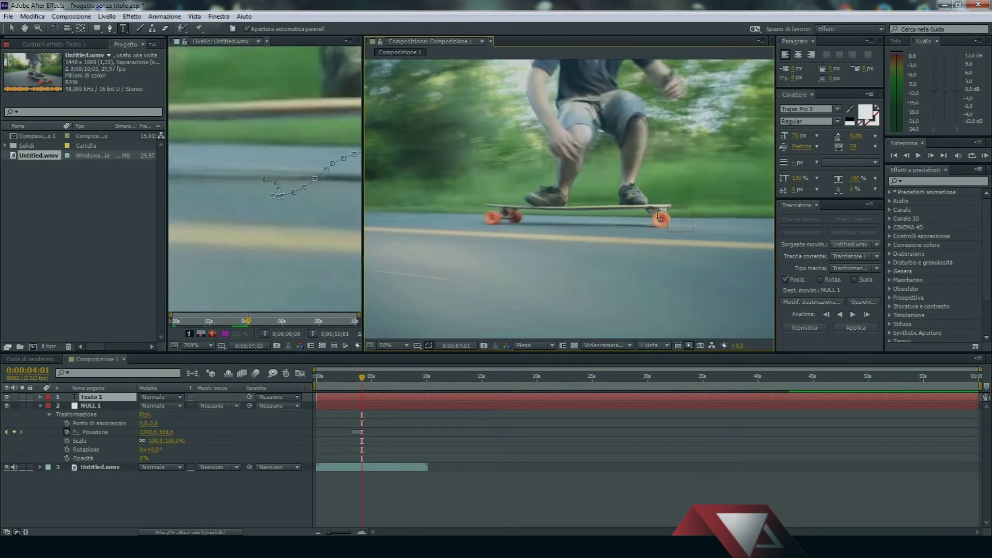
{"action": "type", "text": "Steve"}
{"action": "left_click", "coordinate": [11, 29]}
{"action": "left_click_drag", "start_coordinate": [601, 194], "coordinate": [644, 219]}
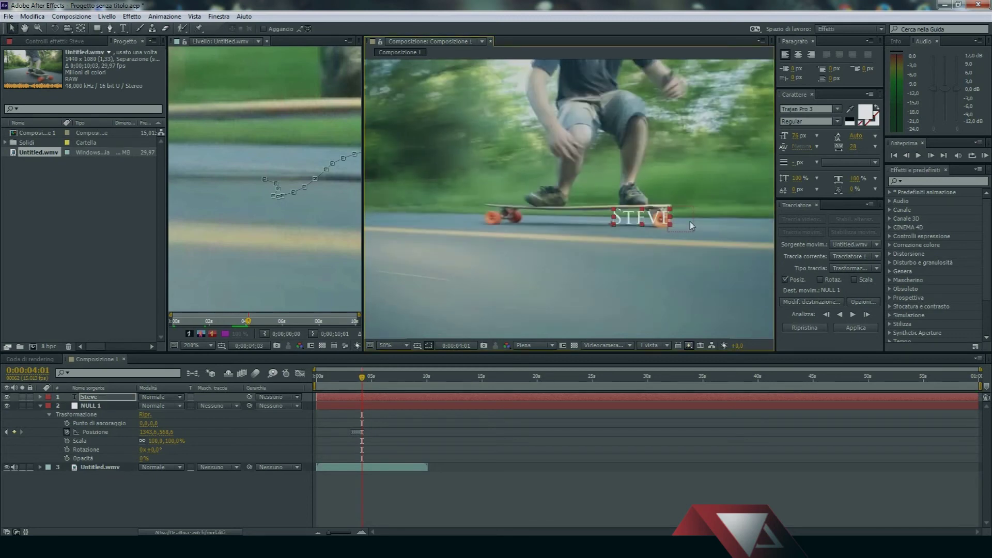
{"action": "left_click_drag", "start_coordinate": [645, 216], "coordinate": [634, 208]}
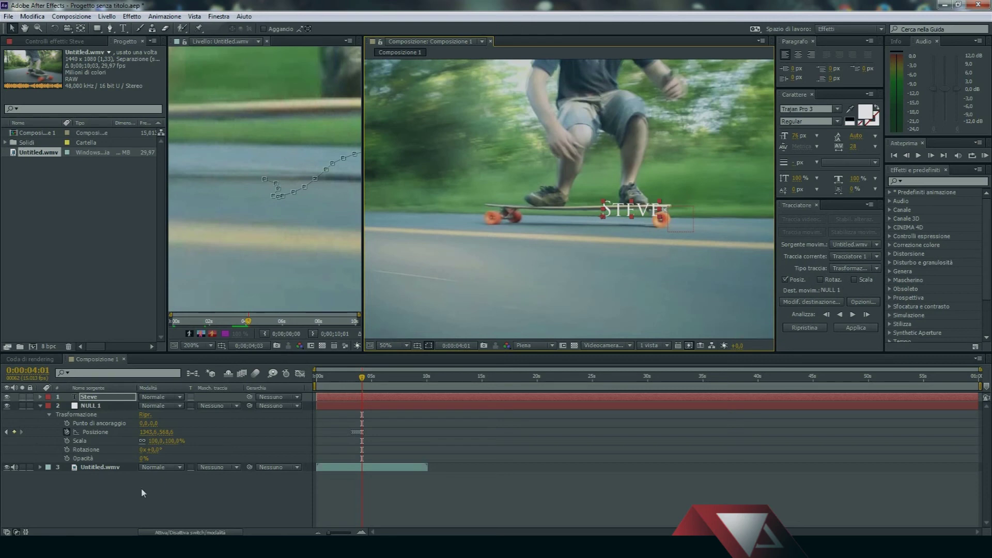
{"action": "left_click", "coordinate": [40, 407]}
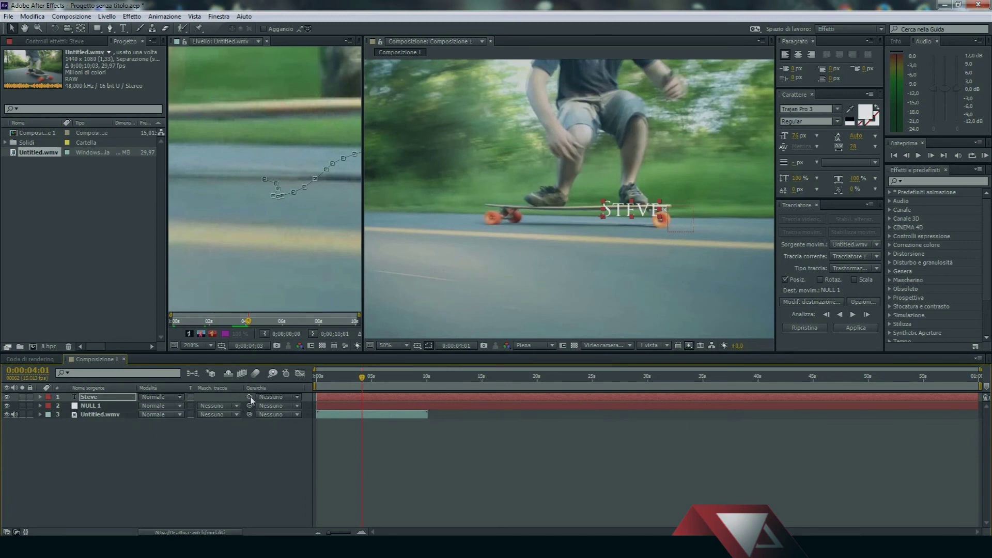
- Pick-whip the Steve layer's parent to NULL 1 and preview the composition
{"action": "mouse_move", "coordinate": [249, 397]}
{"action": "left_mouse_down"}
{"action": "mouse_move", "coordinate": [200, 417]}
{"action": "mouse_move", "coordinate": [190, 410]}
{"action": "left_mouse_up"}
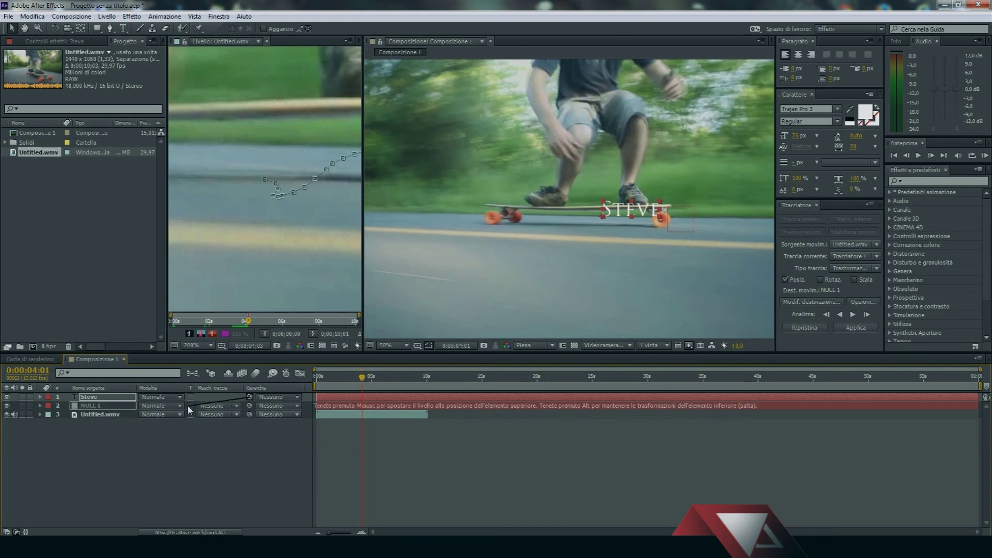
{"action": "left_click_drag", "start_coordinate": [189, 410], "coordinate": [189, 410]}
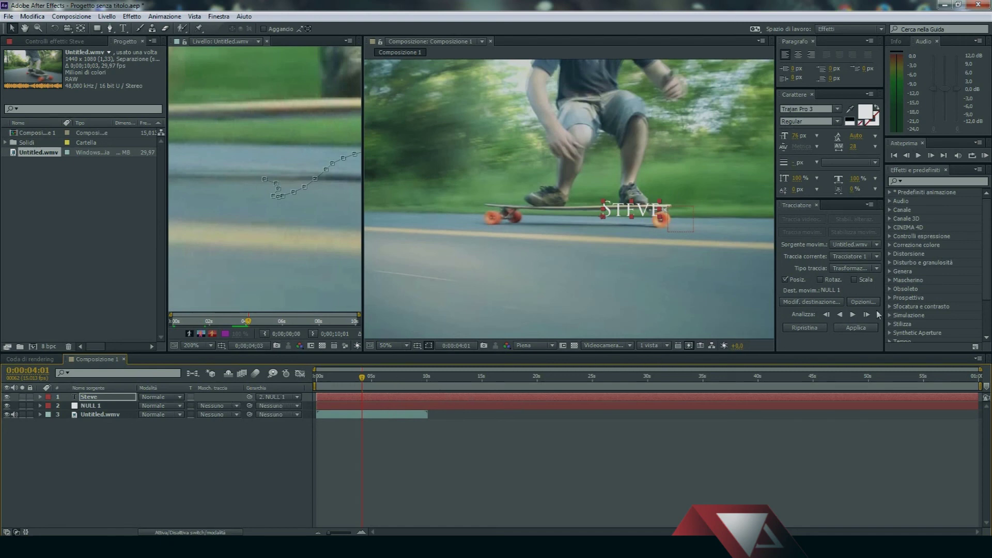
{"action": "left_click", "coordinate": [918, 156]}
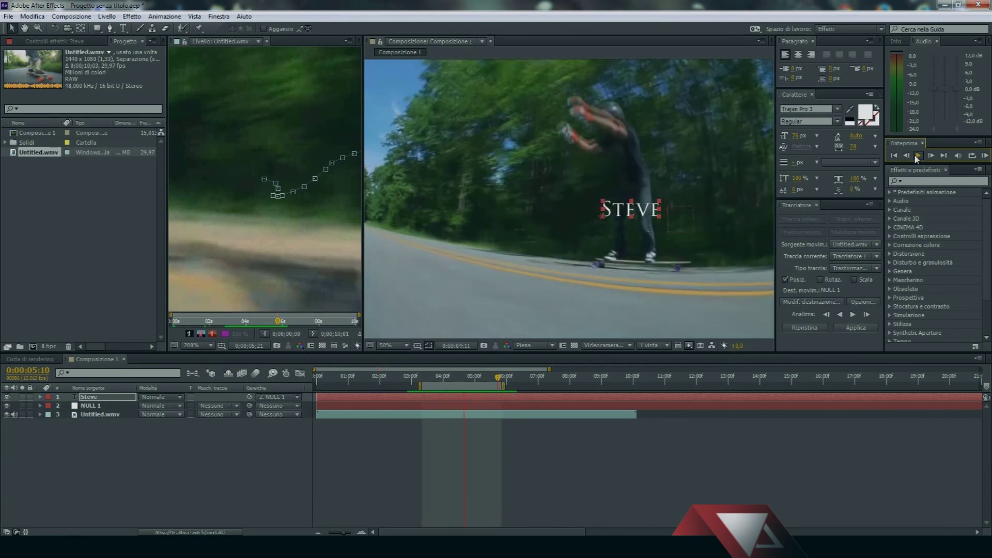
{"action": "key", "text": "space"}
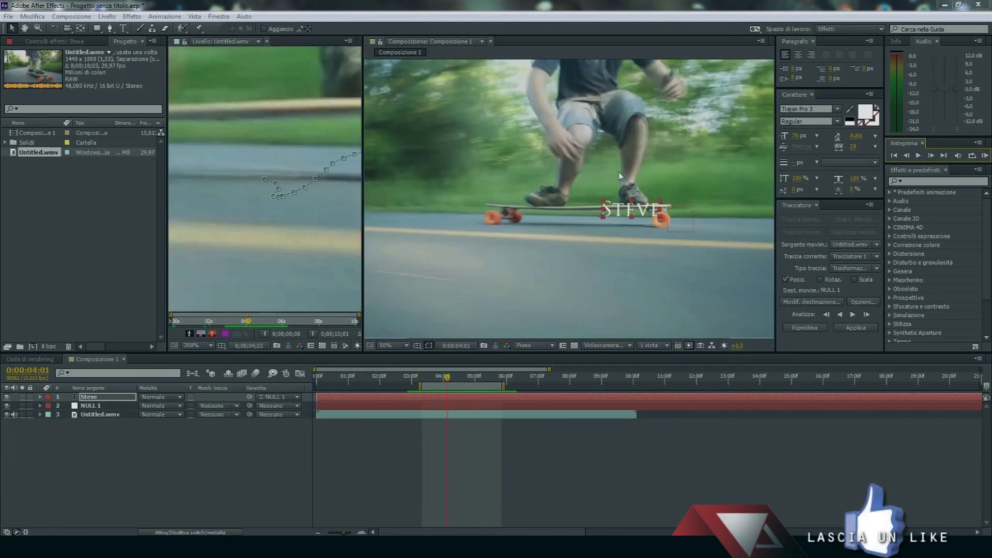